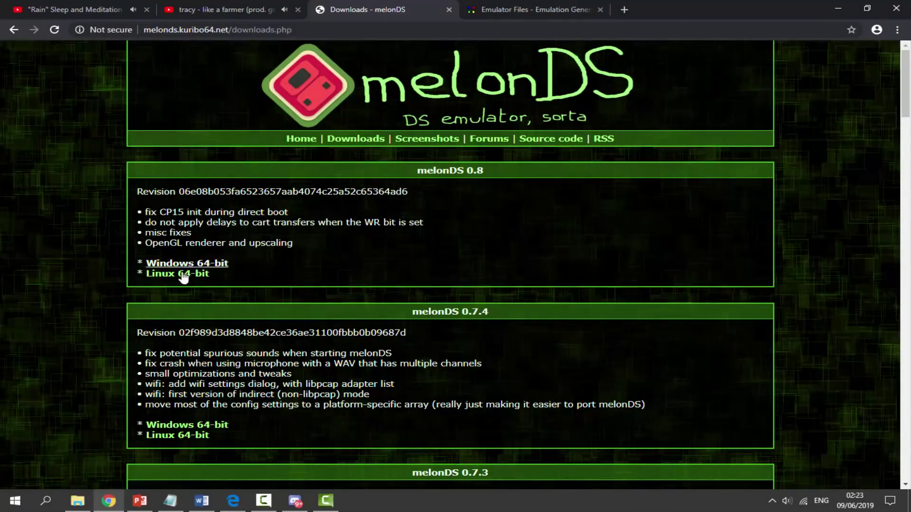
- Download the Windows 64-bit build of melonDS 0.8
{"action": "scroll", "coordinate": [184, 270], "scroll_direction": "down", "scroll_amount": 2}
{"action": "scroll", "coordinate": [387, 274], "scroll_direction": "up", "scroll_amount": 2}
{"action": "left_click", "coordinate": [211, 267]}
- Download NDS BIOS & Firmware.zip through the DS BIOS files and firmware link in the Emulator Files wiki's Nintendo DS / DSi section
{"action": "left_click", "coordinate": [517, 2]}
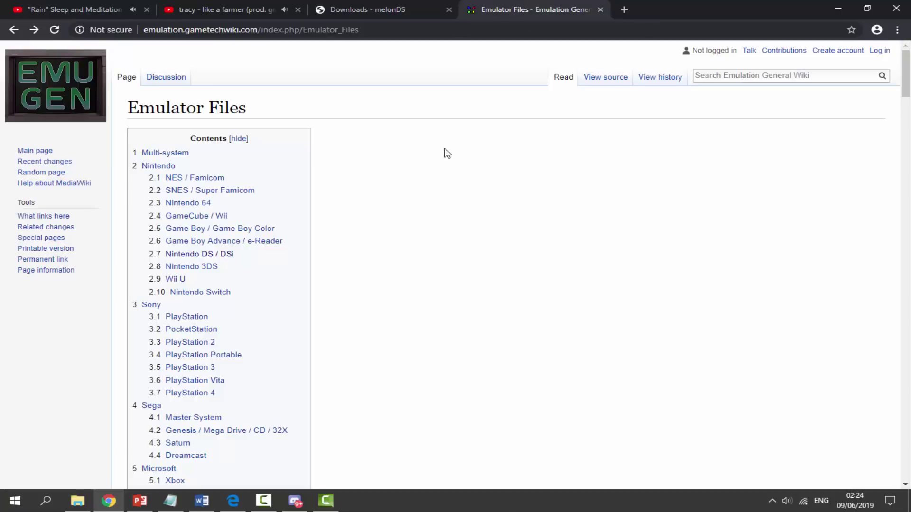
{"action": "left_click", "coordinate": [208, 255]}
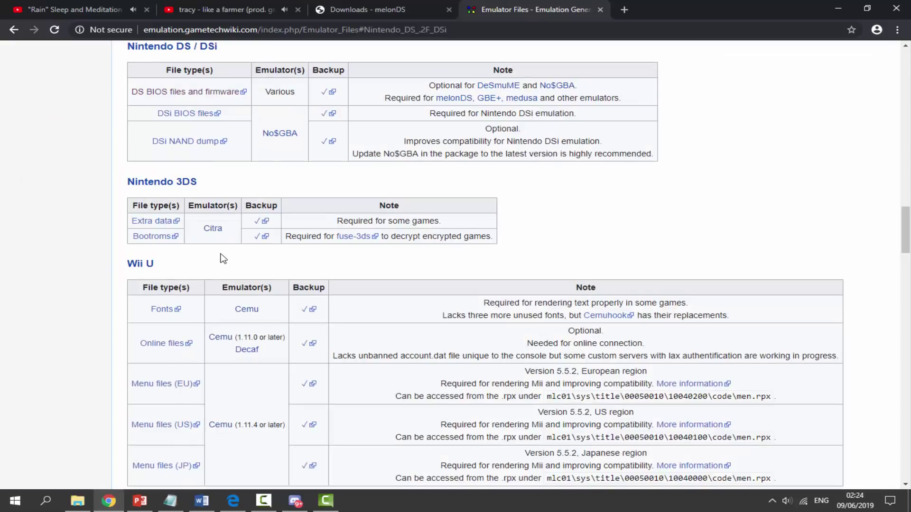
{"action": "scroll", "coordinate": [204, 161], "scroll_direction": "up", "scroll_amount": 1}
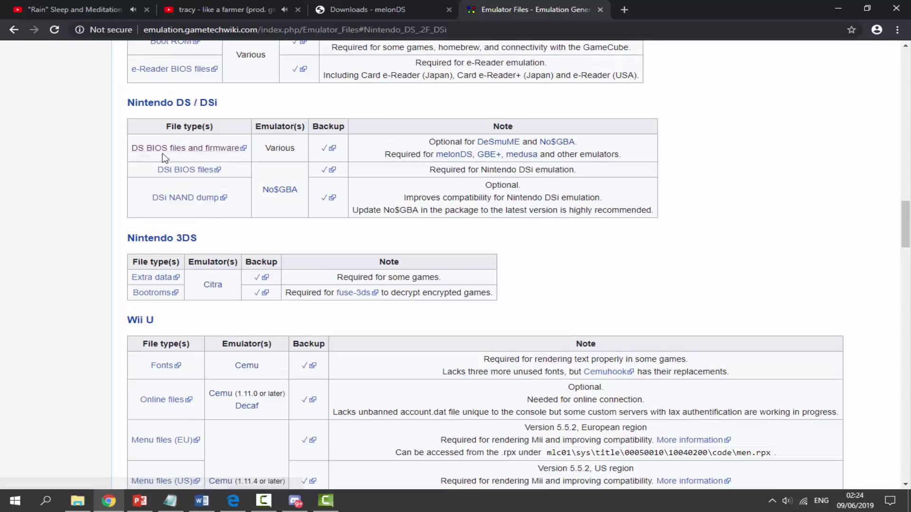
{"action": "left_click", "coordinate": [188, 149]}
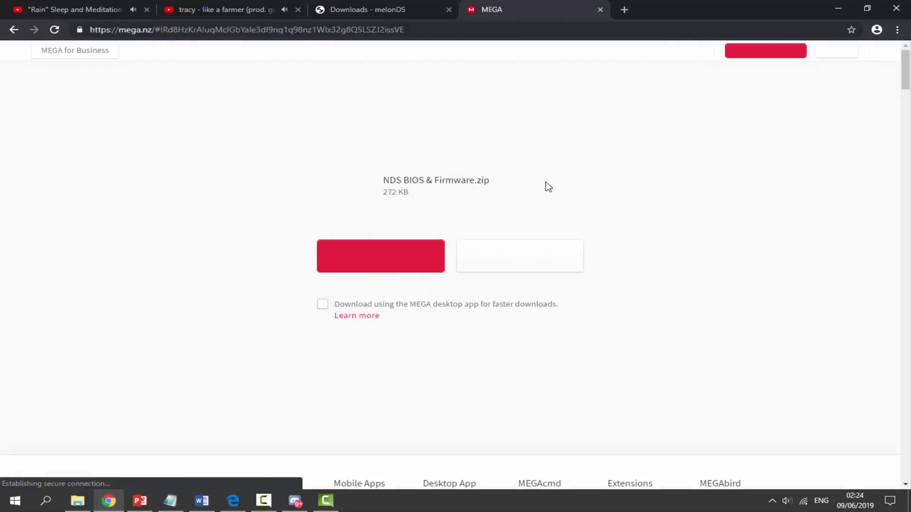
{"action": "left_click", "coordinate": [405, 254]}
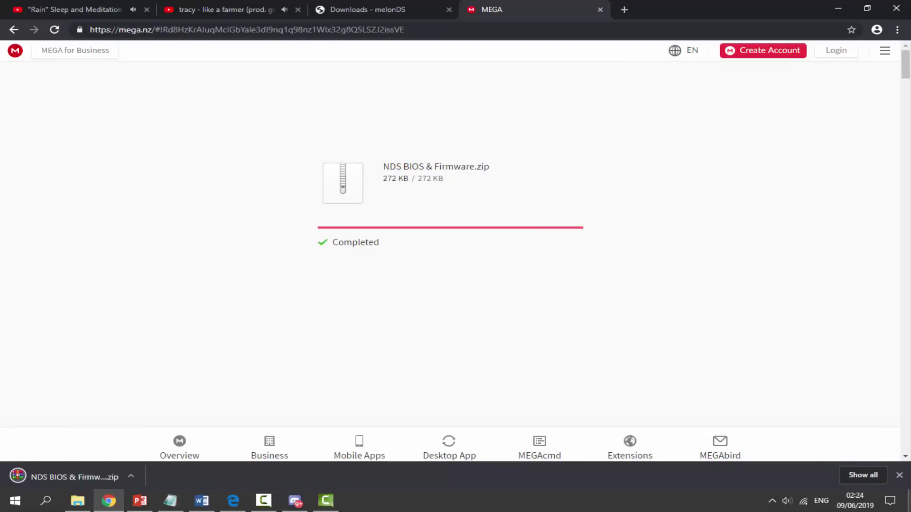
{"action": "left_click", "coordinate": [899, 474]}
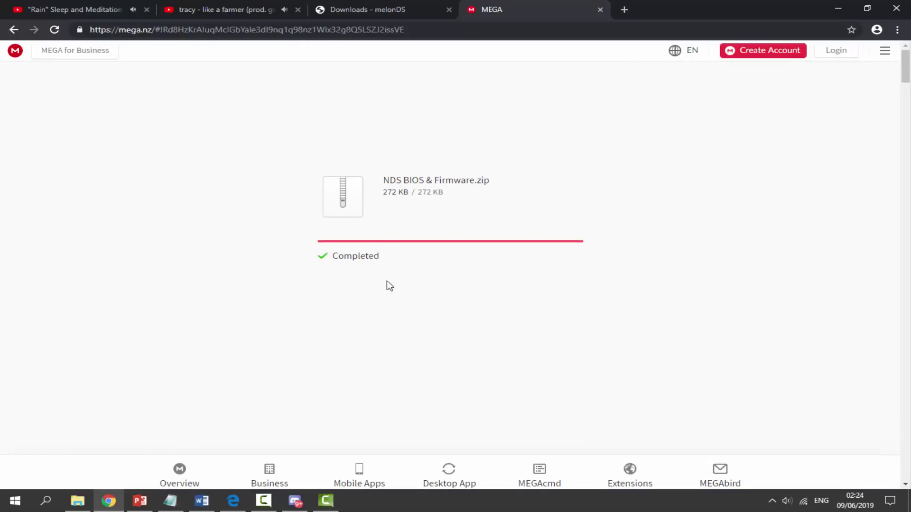
- In File Explorer's New folder (10), extract melonDS_0.8_win64.7z into its own melonDS_0.8_win64 folder and delete the archive
{"action": "mouse_move", "coordinate": [78, 501]}
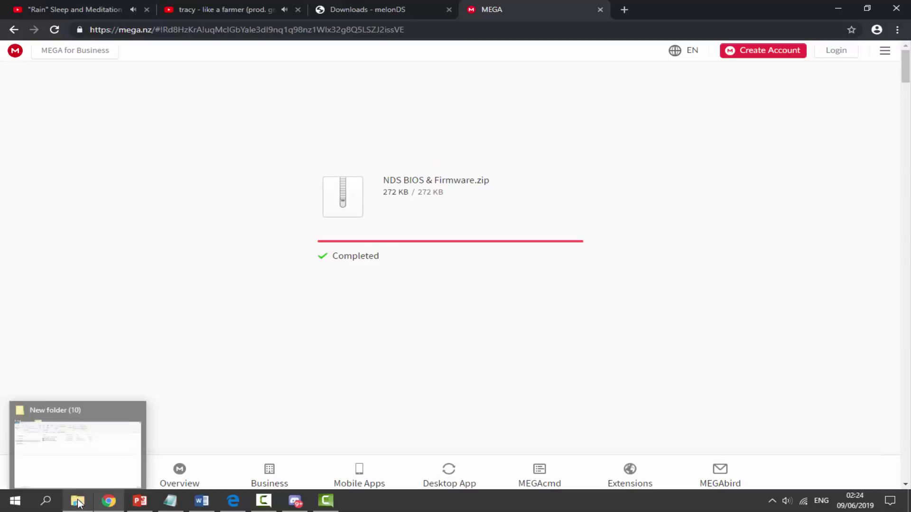
{"action": "left_click", "coordinate": [76, 451]}
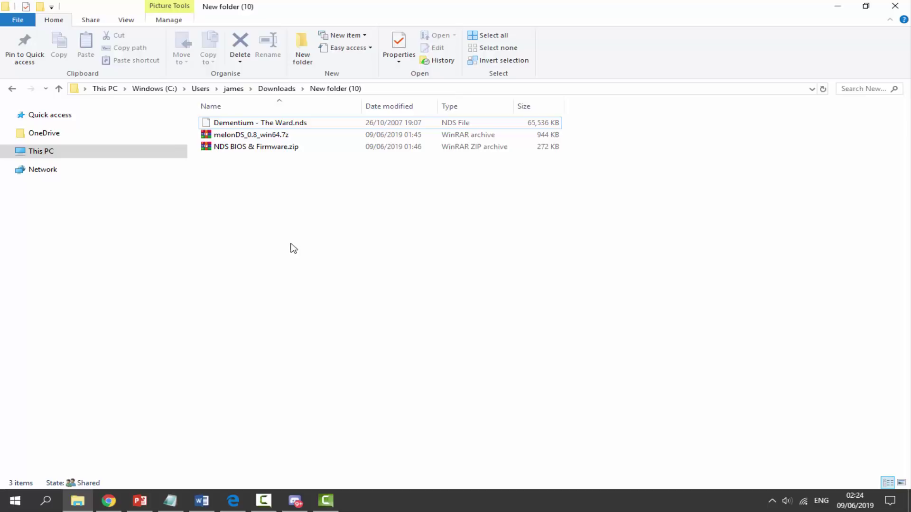
{"action": "left_click", "coordinate": [278, 137]}
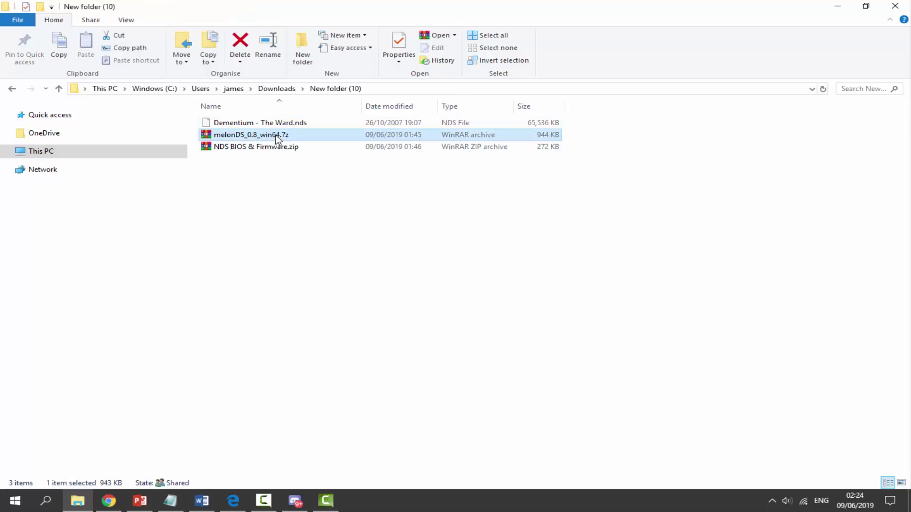
{"action": "right_click", "coordinate": [276, 136]}
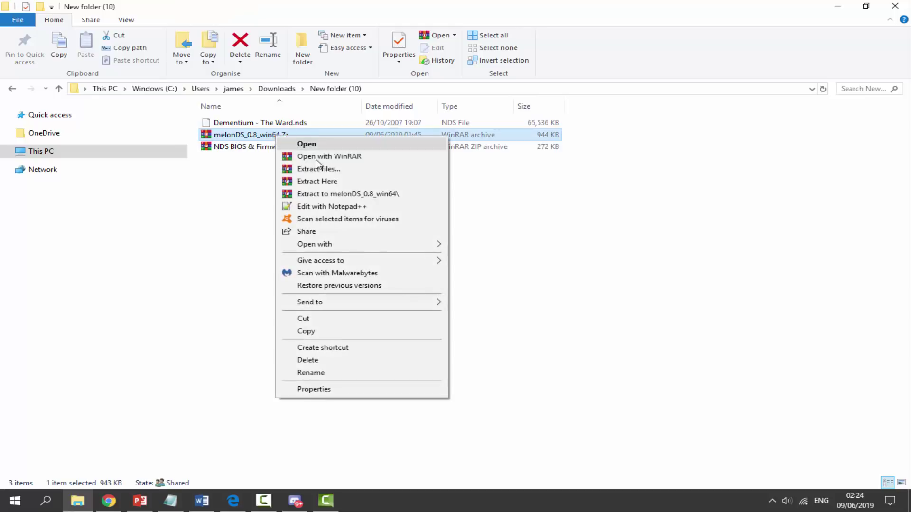
{"action": "left_click", "coordinate": [366, 196]}
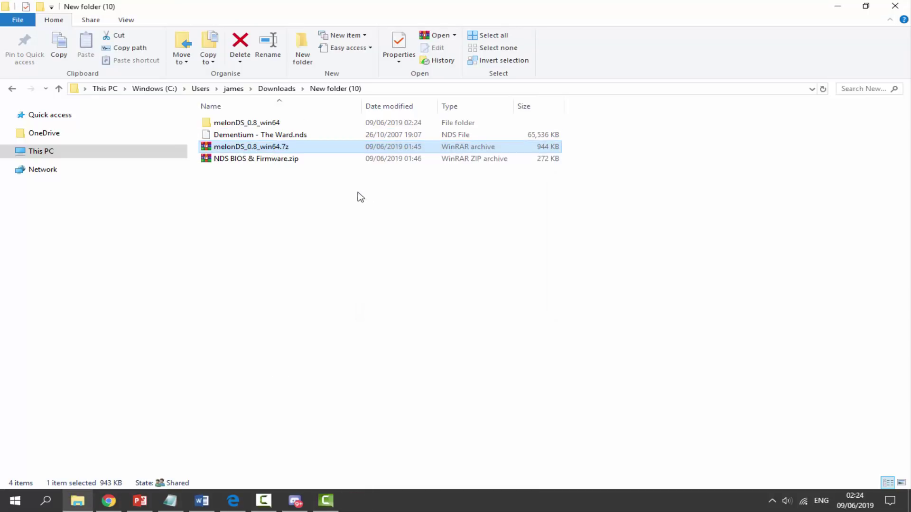
{"action": "double_click", "coordinate": [257, 124]}
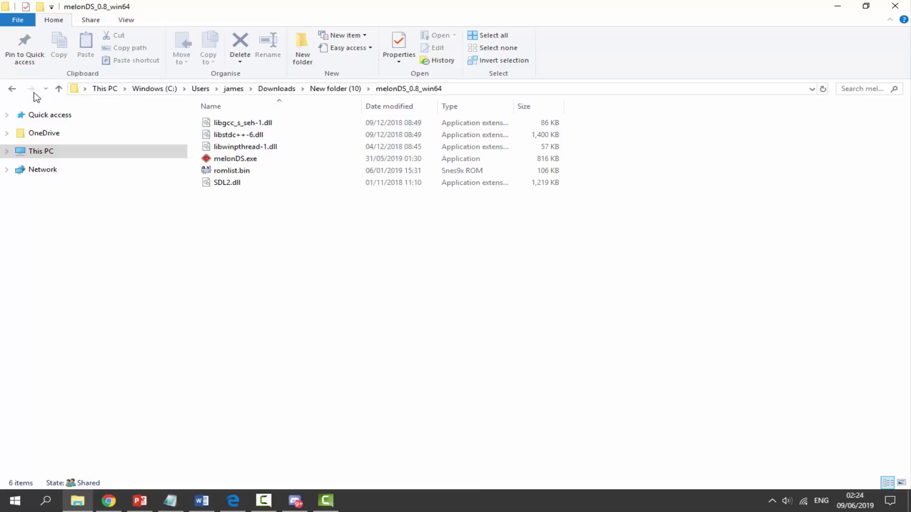
{"action": "left_click", "coordinate": [13, 89]}
{"action": "left_click", "coordinate": [231, 148]}
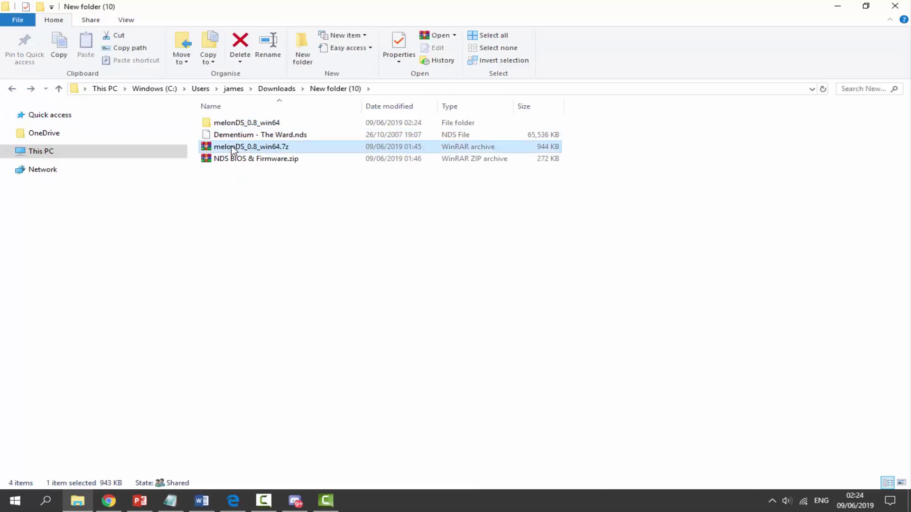
{"action": "key", "text": "Delete"}
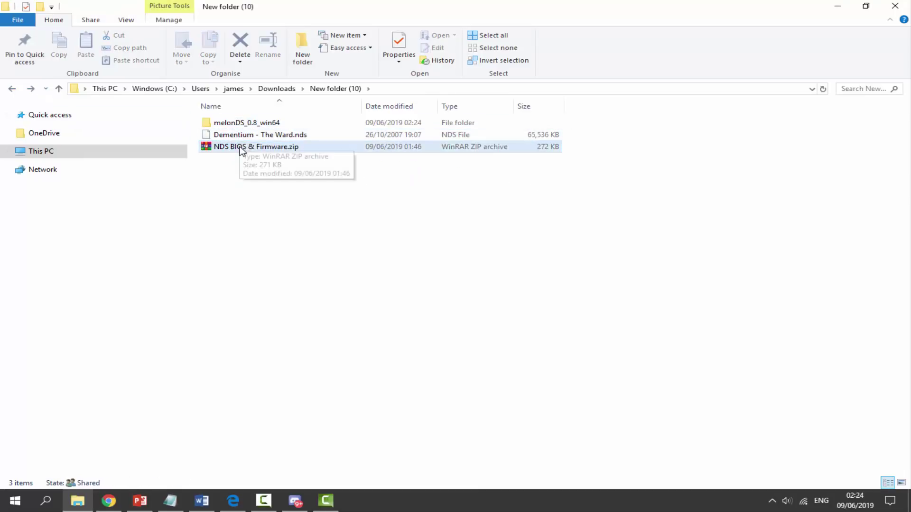
- Extract NDS BIOS & Firmware.zip directly into New folder (10) and delete the zip archive
{"action": "left_click", "coordinate": [242, 151]}
{"action": "right_click", "coordinate": [280, 151]}
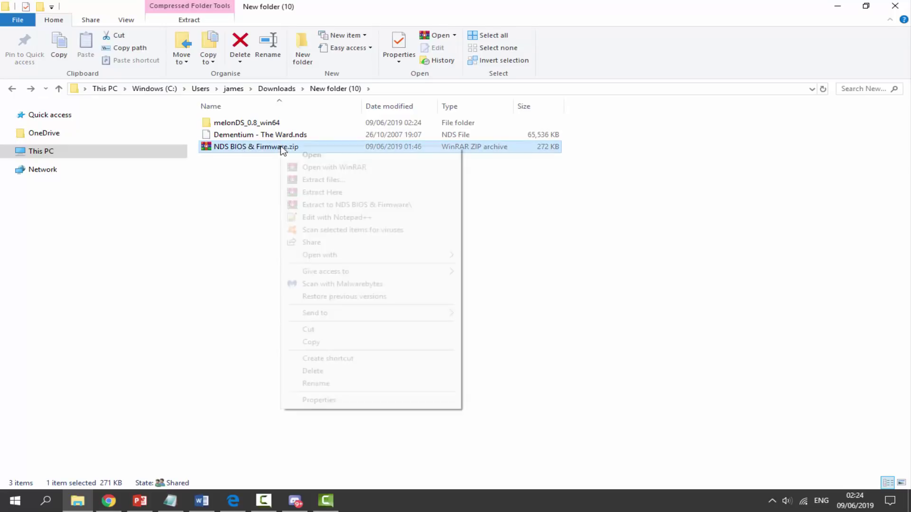
{"action": "left_click", "coordinate": [316, 193]}
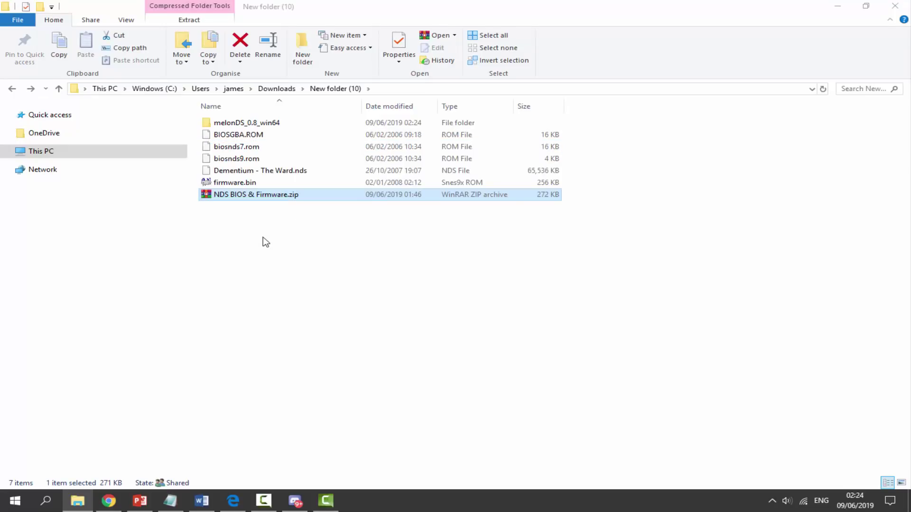
{"action": "key", "text": "Delete"}
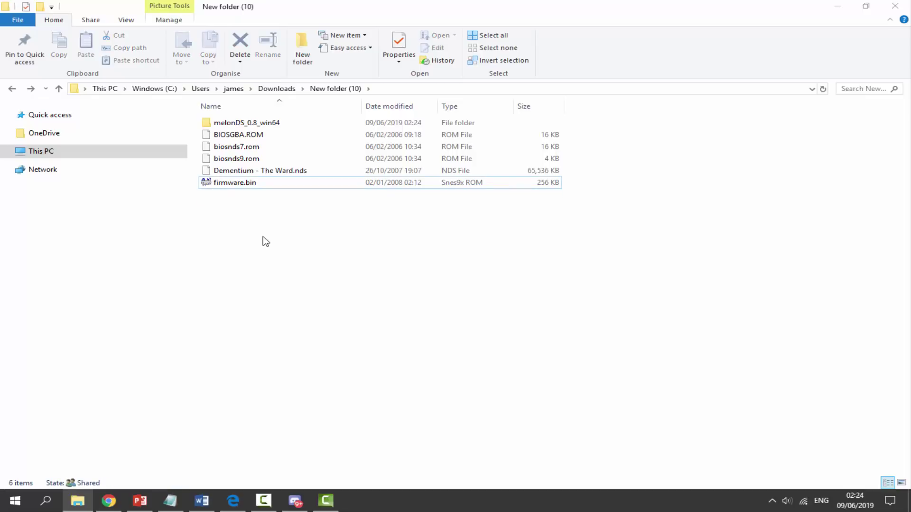
- Rename biosnds7.rom as bios7.bin, accepting the file extension change
{"action": "left_click", "coordinate": [246, 146]}
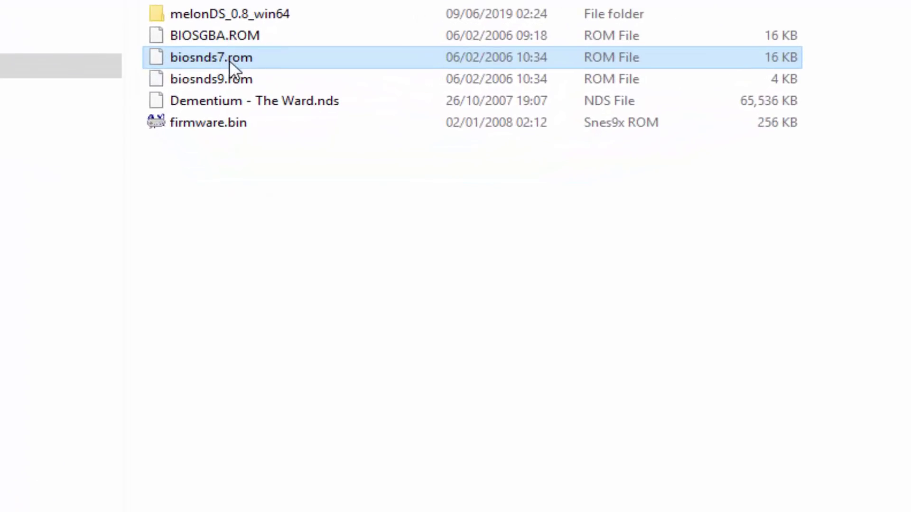
{"action": "right_click", "coordinate": [259, 57]}
{"action": "left_click", "coordinate": [315, 465]}
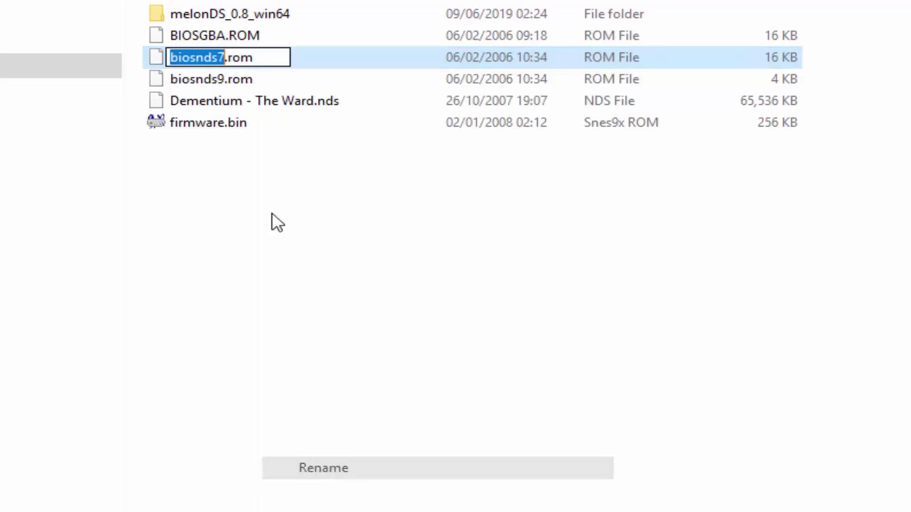
{"action": "left_click", "coordinate": [201, 58]}
{"action": "mouse_move", "coordinate": [218, 57]}
{"action": "left_mouse_down"}
{"action": "mouse_move", "coordinate": [195, 58]}
{"action": "mouse_move", "coordinate": [212, 56]}
{"action": "left_mouse_up"}
{"action": "key", "text": "Delete"}
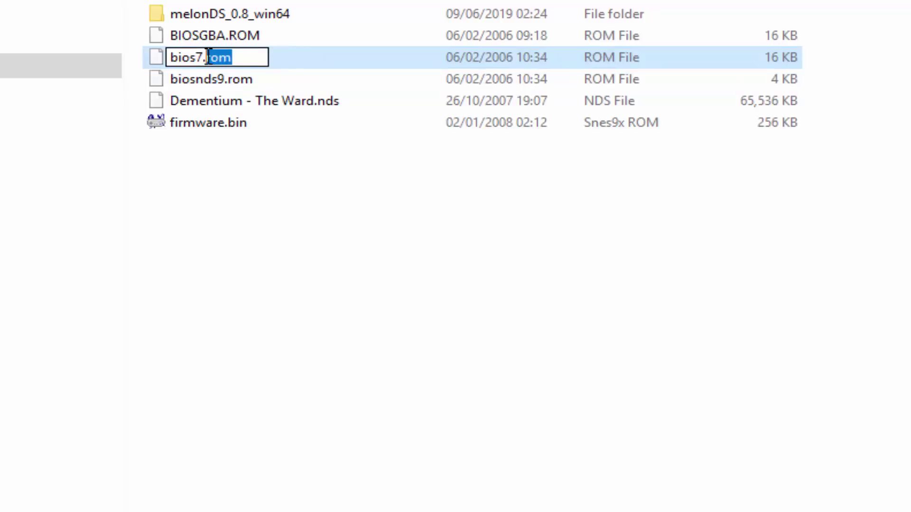
{"action": "type", "text": "bin"}
{"action": "key", "text": "Return"}
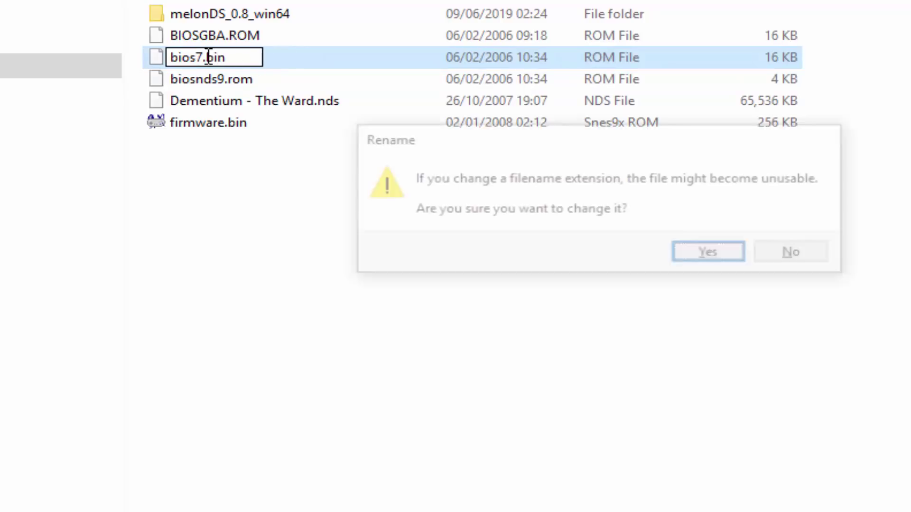
{"action": "left_click", "coordinate": [732, 250]}
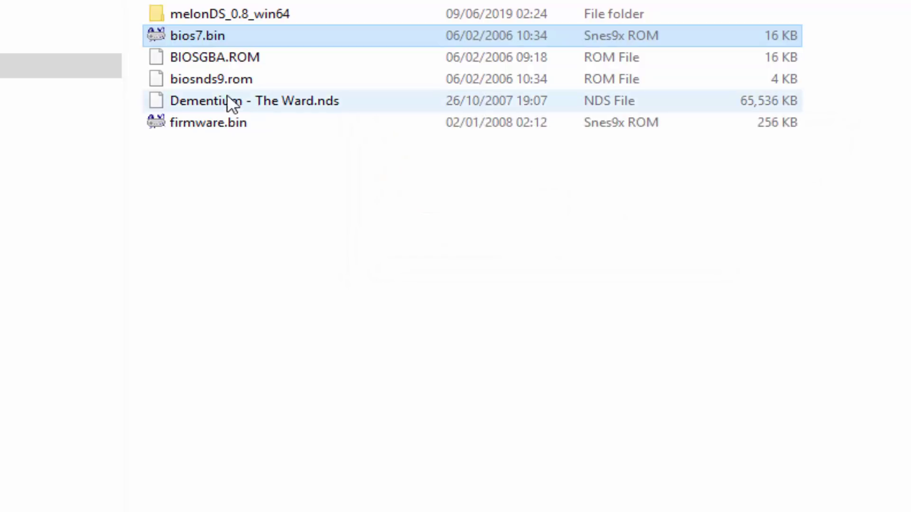
- Rename biosnds9.rom as bios9.bin, accepting the file extension change
{"action": "left_click", "coordinate": [215, 81]}
{"action": "right_click", "coordinate": [215, 78]}
{"action": "left_click", "coordinate": [317, 488]}
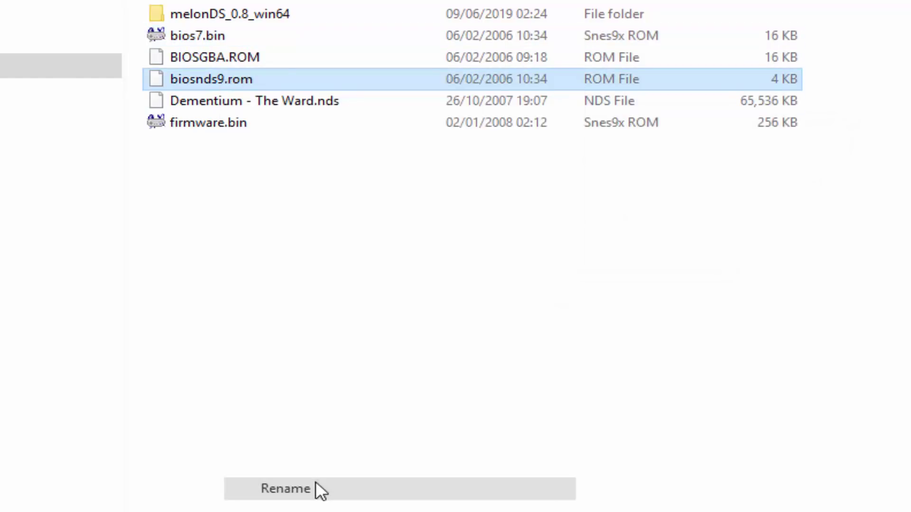
{"action": "left_click", "coordinate": [218, 78]}
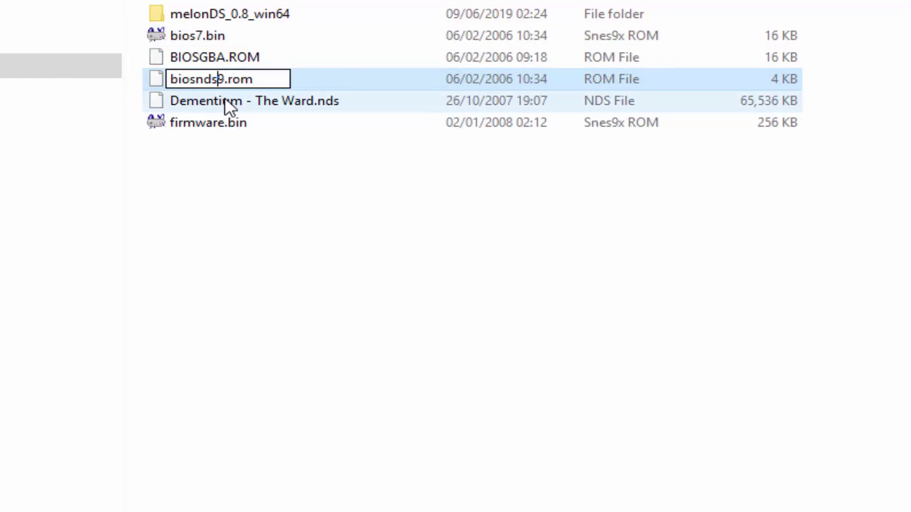
{"action": "key", "text": "BackSpace"}
{"action": "key", "text": "BackSpace"}
{"action": "key", "text": "BackSpace"}
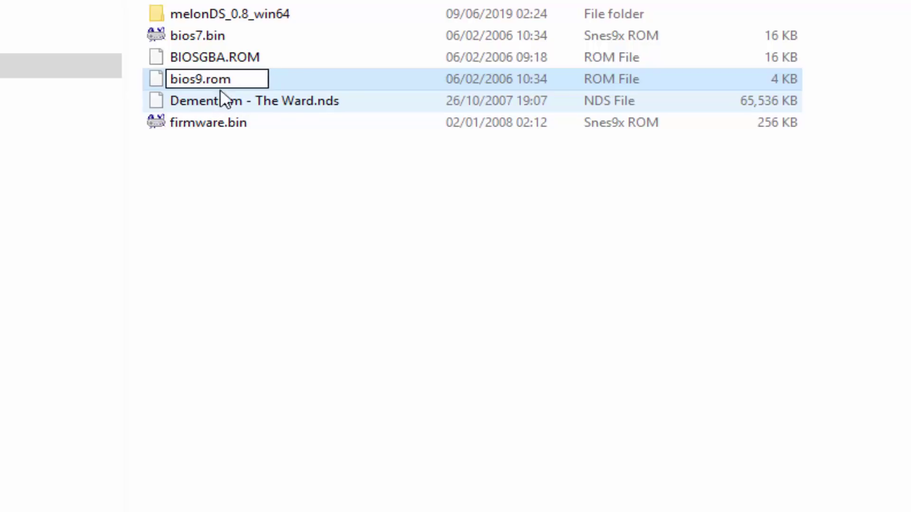
{"action": "left_click", "coordinate": [236, 80]}
{"action": "key", "text": "BackSpace"}
{"action": "key", "text": "BackSpace"}
{"action": "key", "text": "BackSpace"}
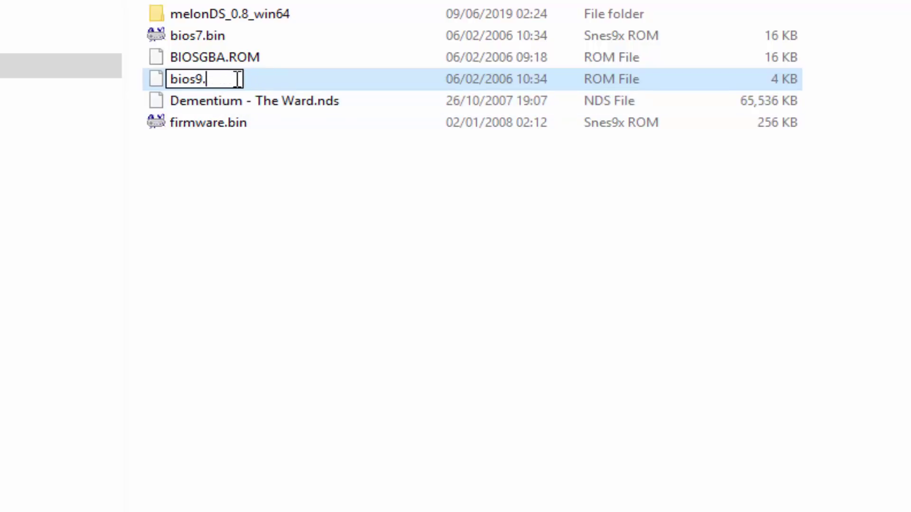
{"action": "type", "text": "bin"}
{"action": "key", "text": "Return"}
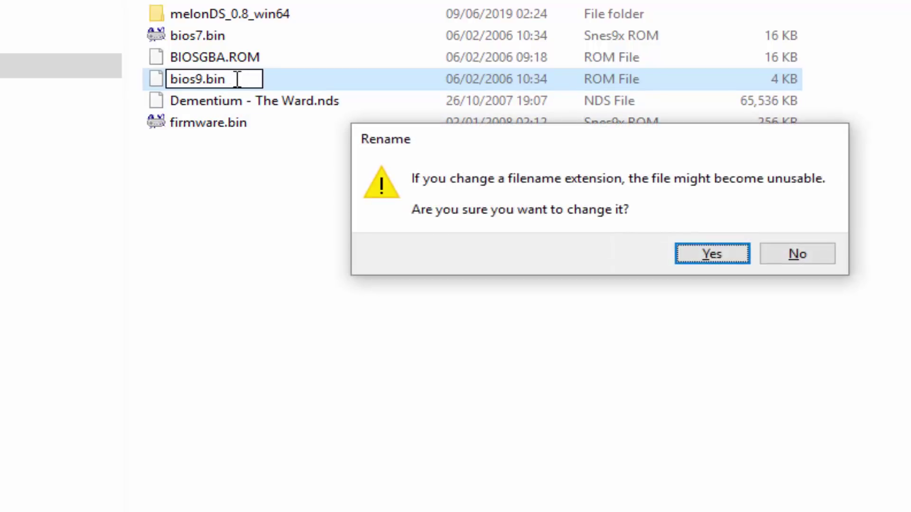
{"action": "key", "text": "Return"}
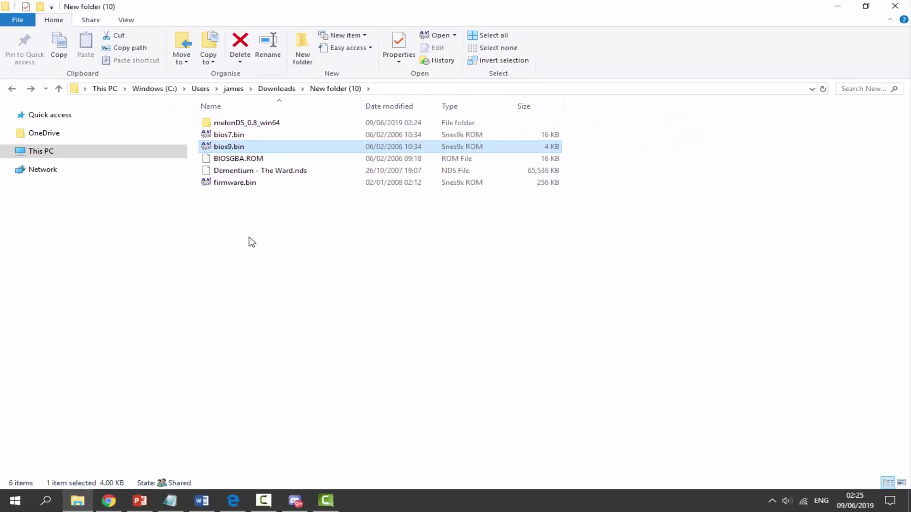
- Move the BIOS files, firmware.bin and Dementium - The Ward.nds into the melonDS_0.8_win64 folder and open that folder
{"action": "left_click_drag", "start_coordinate": [248, 237], "coordinate": [191, 97]}
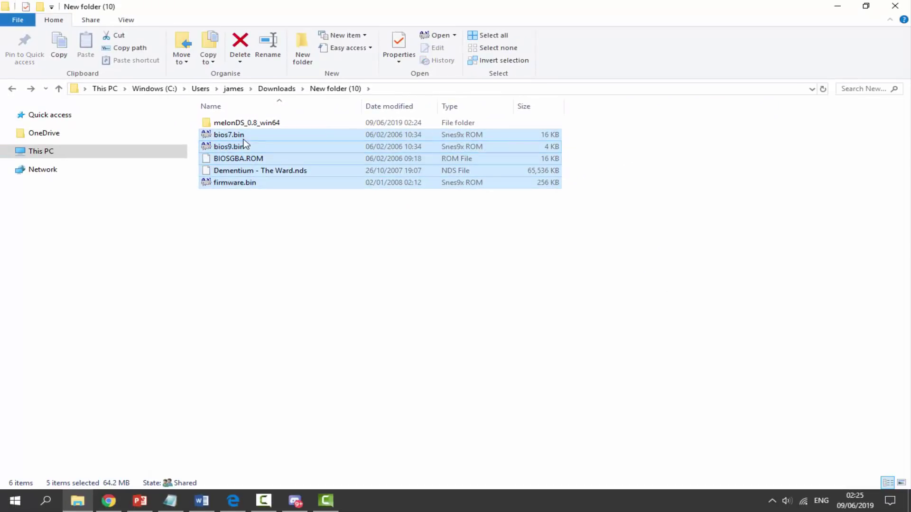
{"action": "left_click_drag", "start_coordinate": [250, 136], "coordinate": [255, 123]}
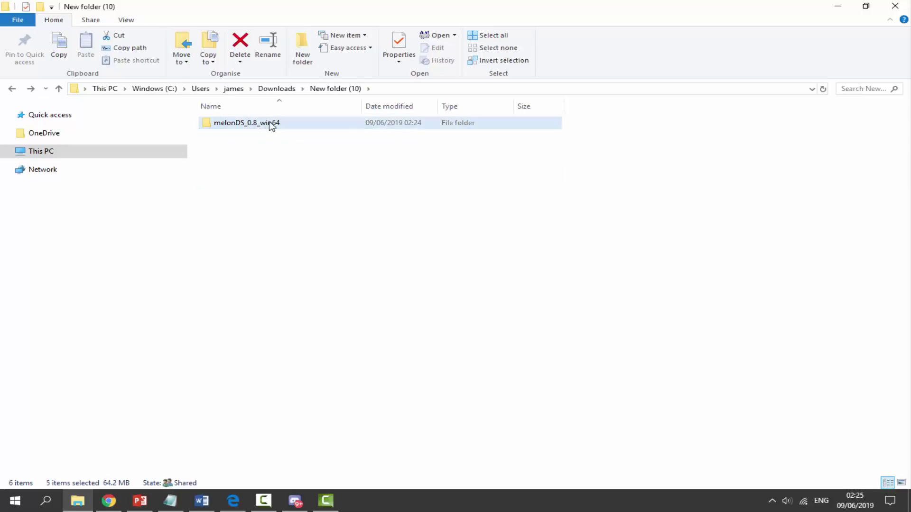
{"action": "double_click", "coordinate": [267, 128]}
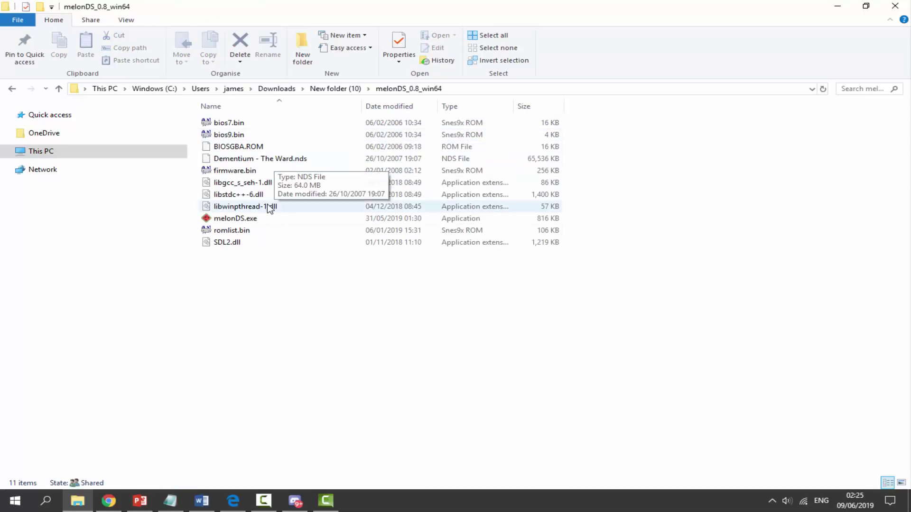
- Launch melonDS.exe from the melonDS_0.8_win64 folder and move its window away from the screen corner
{"action": "left_click", "coordinate": [239, 222]}
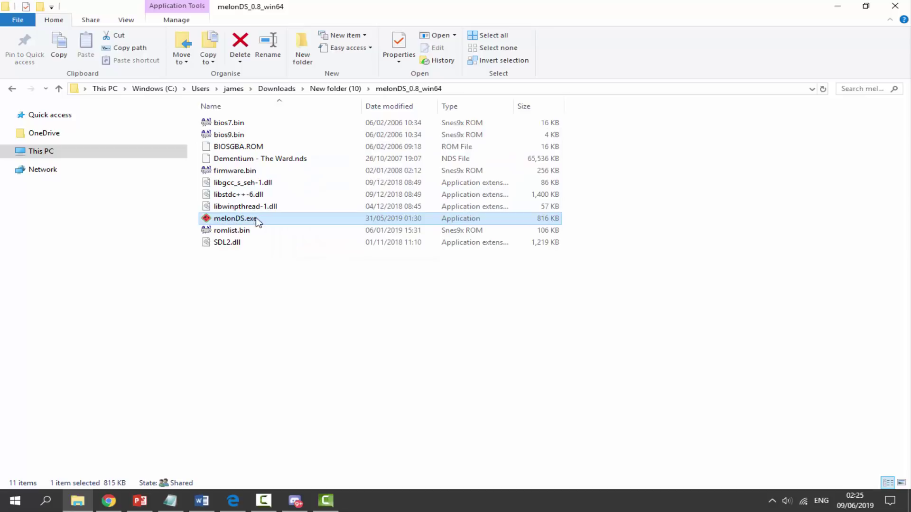
{"action": "double_click", "coordinate": [274, 219]}
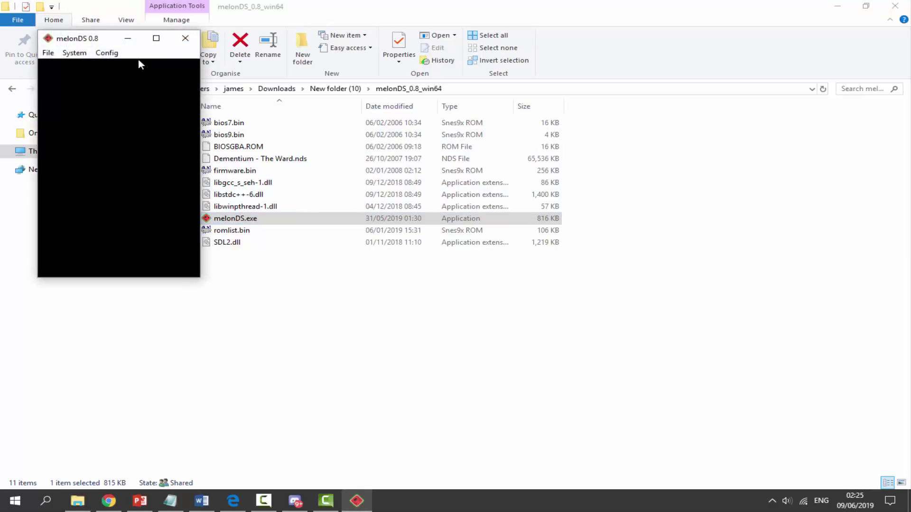
{"action": "left_click_drag", "start_coordinate": [102, 42], "coordinate": [416, 134]}
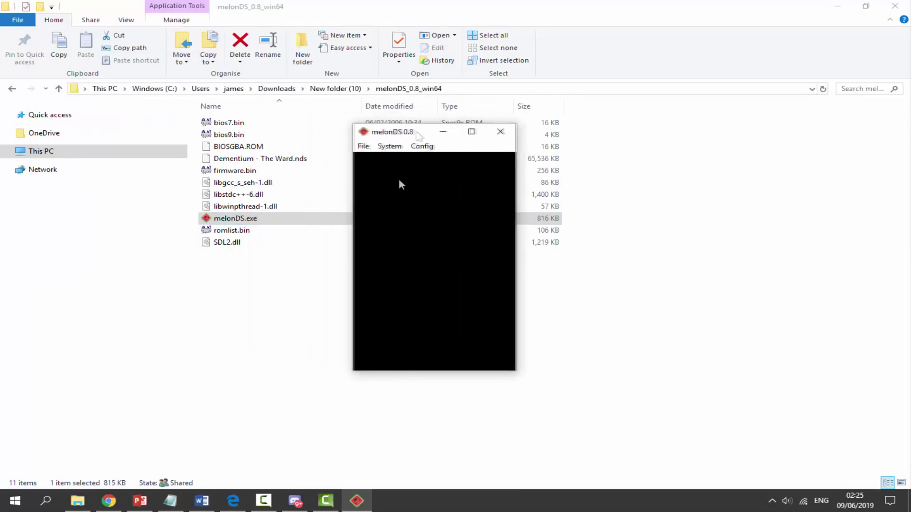
{"action": "left_click", "coordinate": [362, 146]}
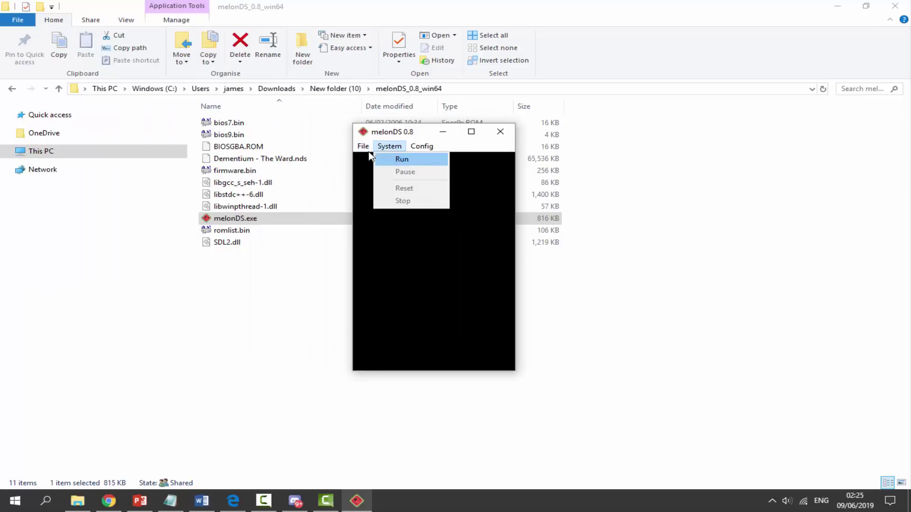
{"action": "mouse_move", "coordinate": [385, 177]}
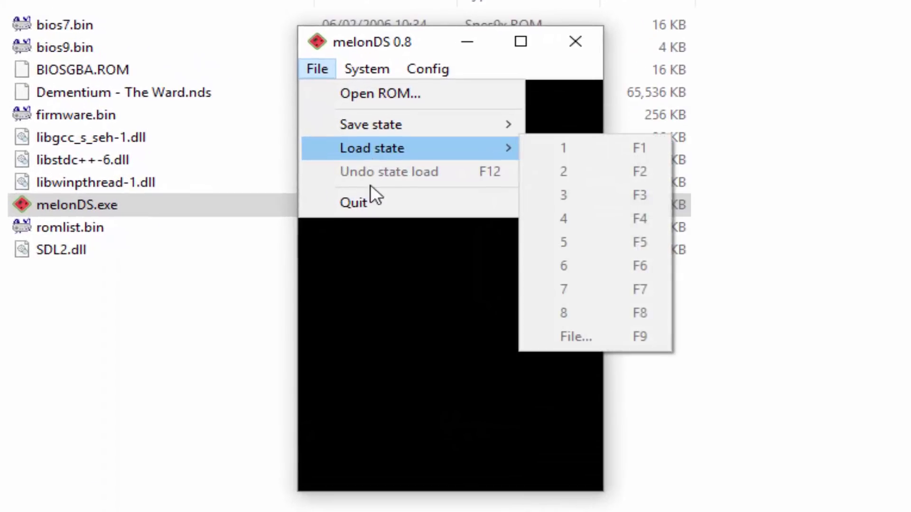
{"action": "left_click", "coordinate": [352, 71]}
{"action": "left_click", "coordinate": [354, 70]}
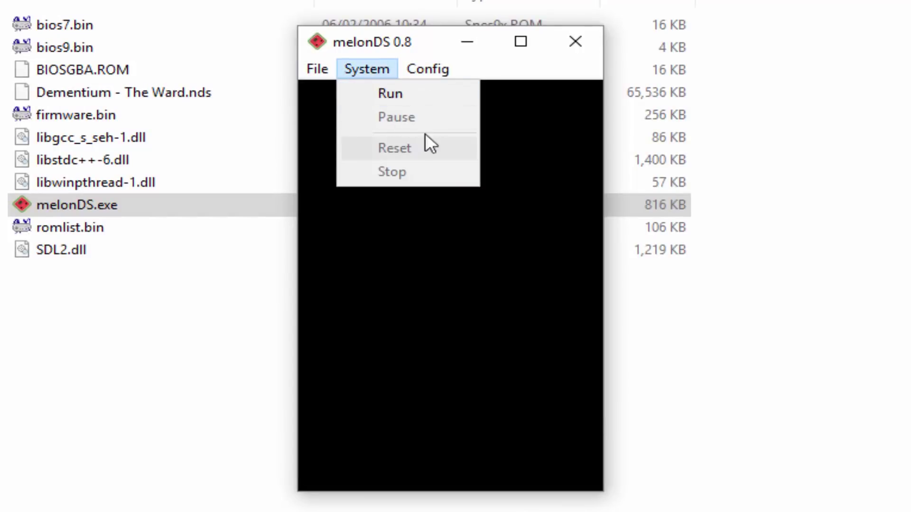
- Open the emulator settings and accept them with Boot game directly enabled
{"action": "mouse_move", "coordinate": [421, 67]}
{"action": "left_click", "coordinate": [458, 92]}
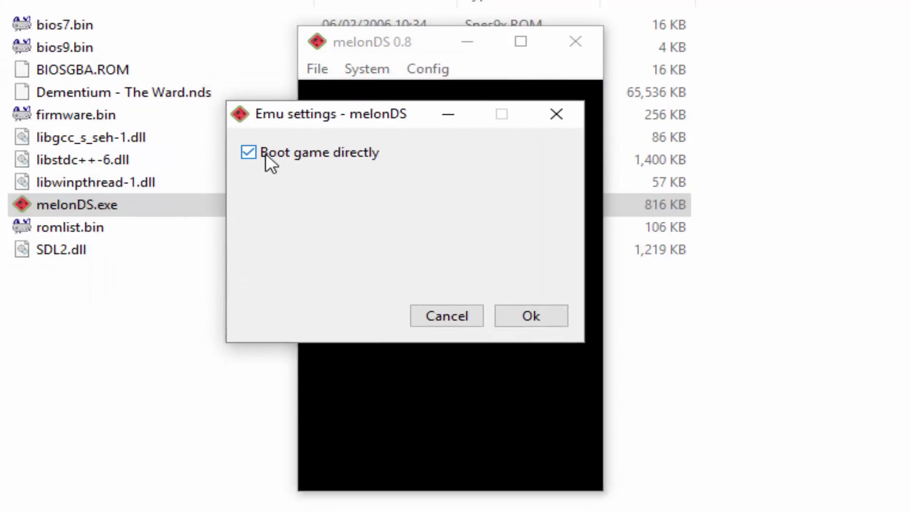
{"action": "left_click", "coordinate": [521, 320]}
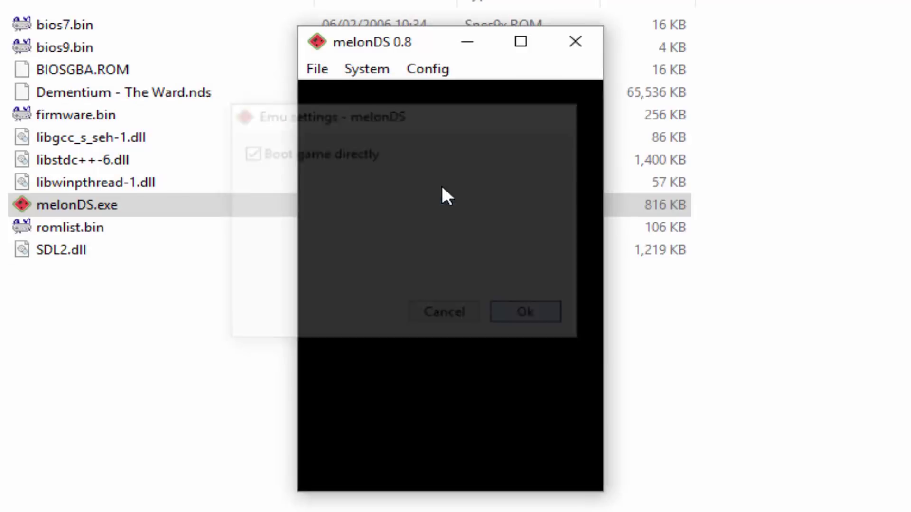
- Review the keyboard and joystick button assignments in the input configuration and accept them
{"action": "left_click", "coordinate": [429, 71]}
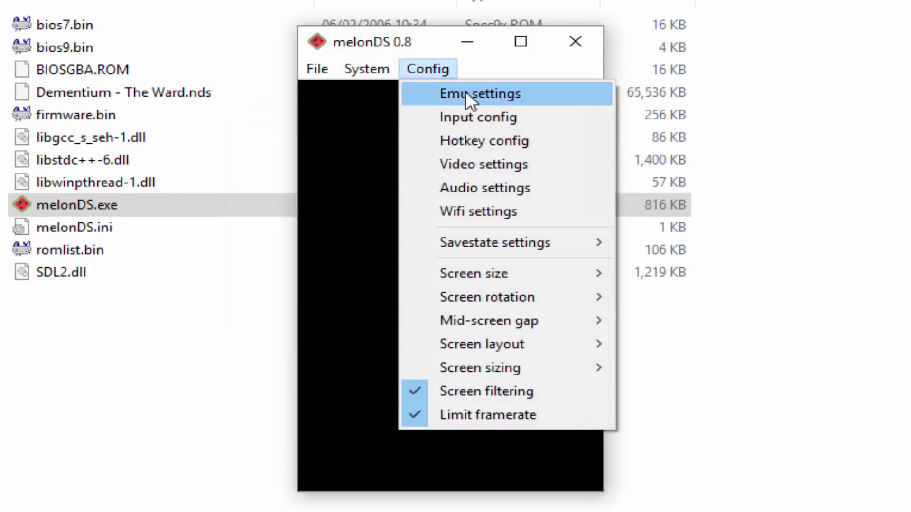
{"action": "left_click", "coordinate": [488, 118]}
{"action": "left_click_drag", "start_coordinate": [171, 13], "coordinate": [425, 72]}
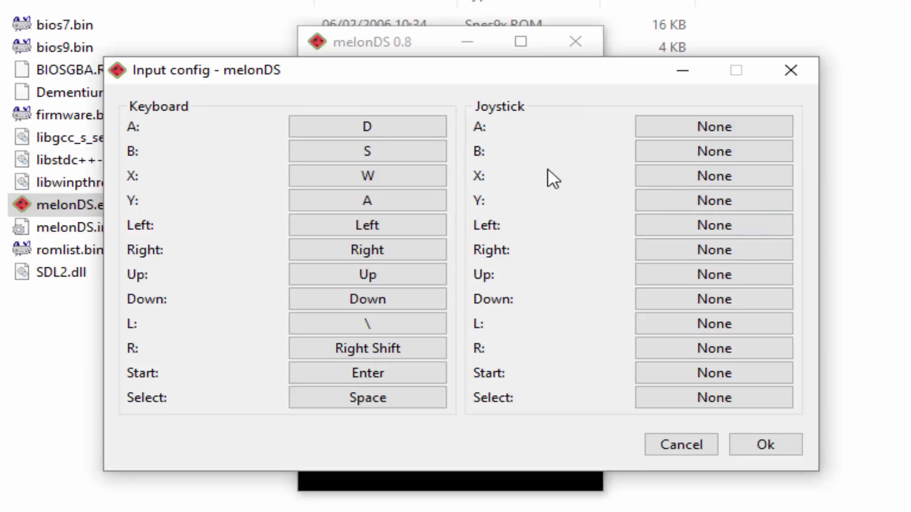
{"action": "left_click", "coordinate": [756, 442]}
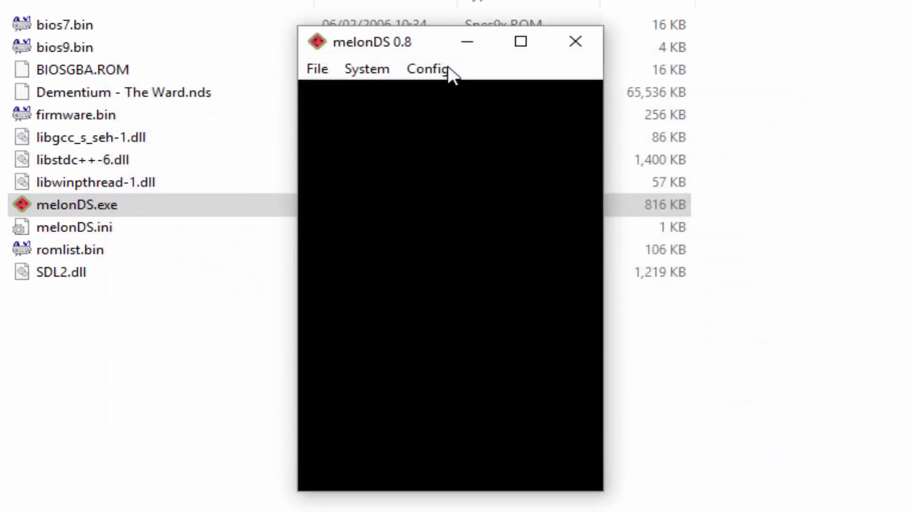
- Check the video settings' internal resolution choices and accept the OpenGL renderer at 1x native (256x192)
{"action": "left_click", "coordinate": [442, 66]}
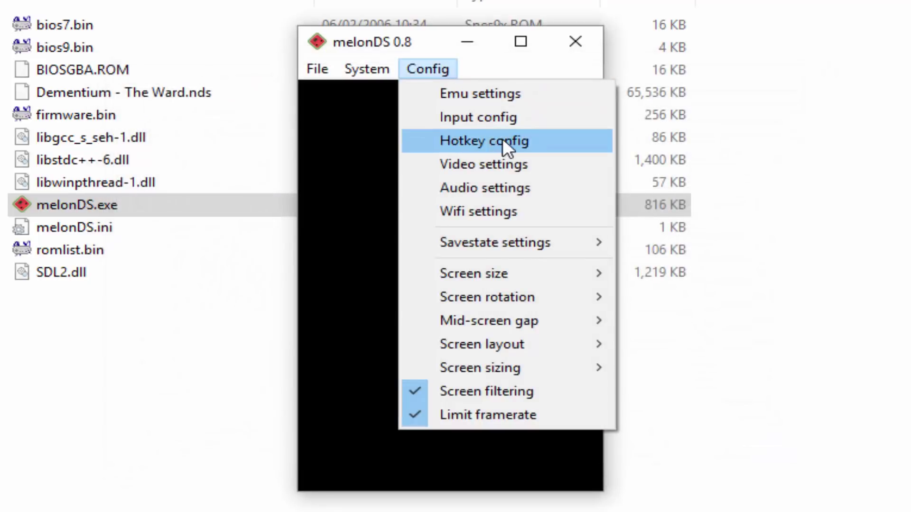
{"action": "left_click", "coordinate": [495, 164]}
{"action": "left_click_drag", "start_coordinate": [77, 32], "coordinate": [466, 168]}
{"action": "left_click", "coordinate": [578, 305]}
{"action": "left_click", "coordinate": [579, 305]}
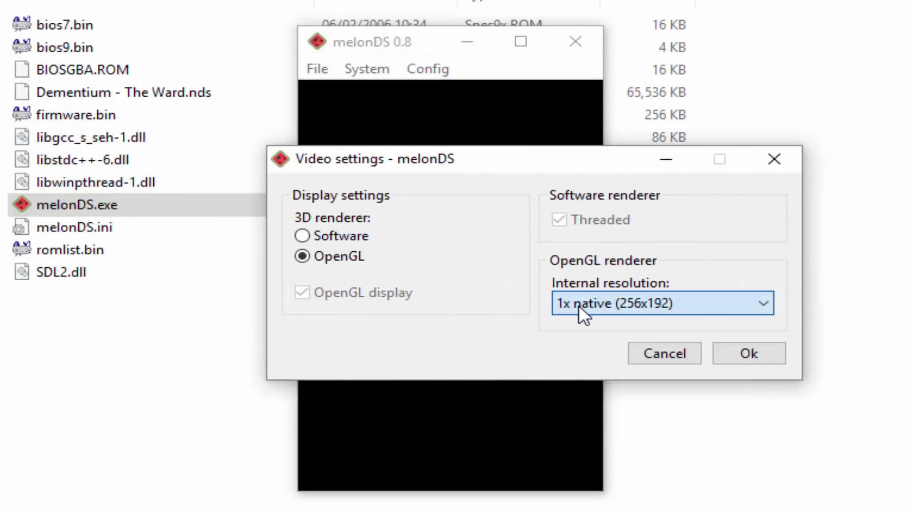
{"action": "left_click", "coordinate": [733, 352]}
{"action": "left_click", "coordinate": [429, 74]}
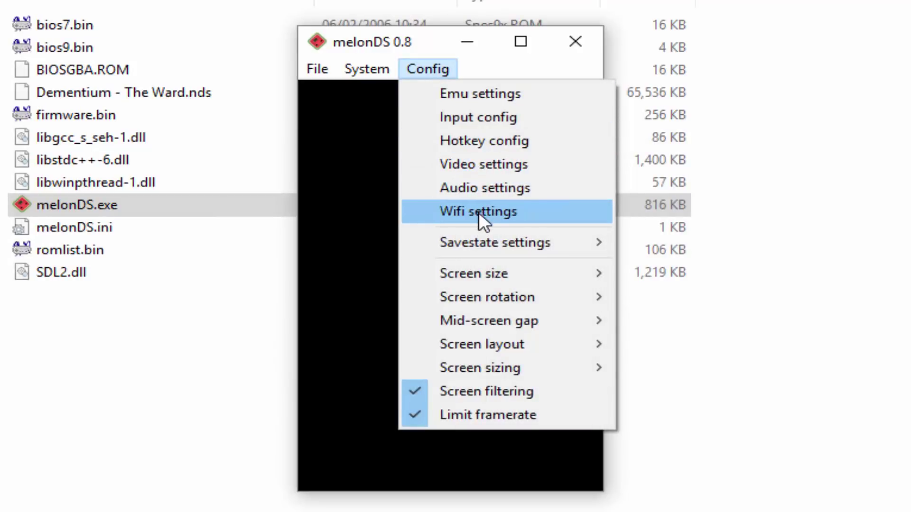
{"action": "mouse_move", "coordinate": [488, 244]}
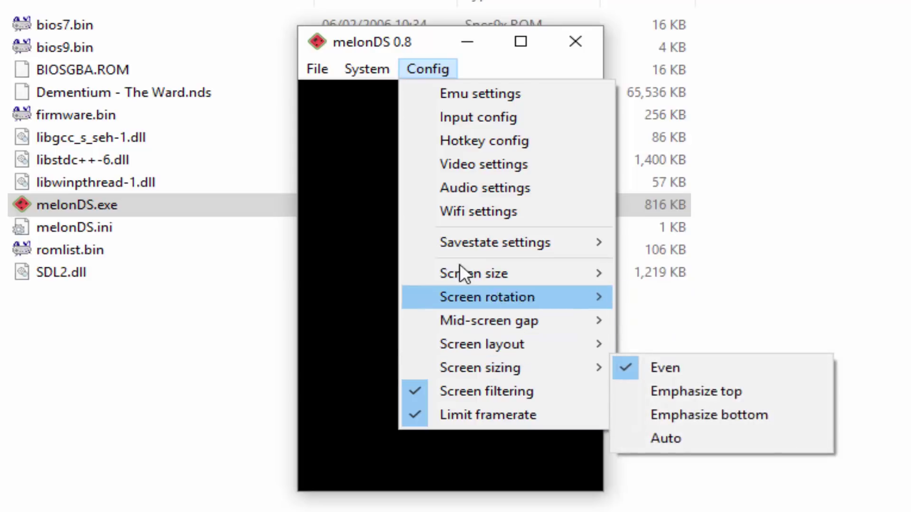
{"action": "left_click", "coordinate": [433, 43]}
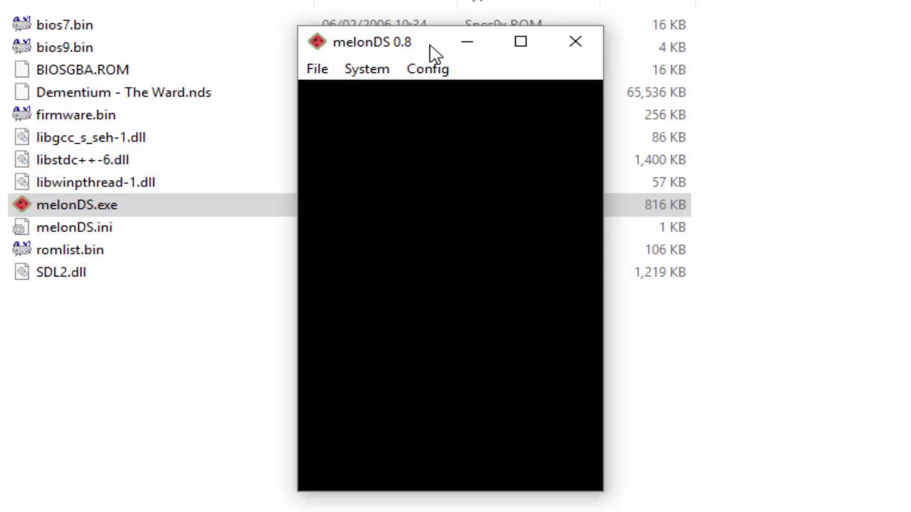
- Load the ROM Dementium - The Ward.nds from the melonDS_0.8_win64 folder
{"action": "left_click", "coordinate": [318, 70]}
{"action": "left_click", "coordinate": [342, 94]}
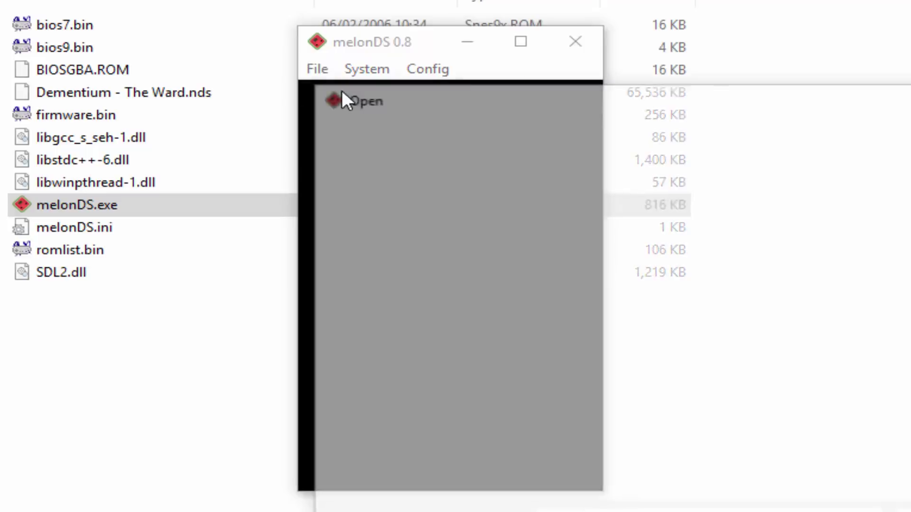
{"action": "double_click", "coordinate": [568, 282]}
{"action": "left_click", "coordinate": [580, 229]}
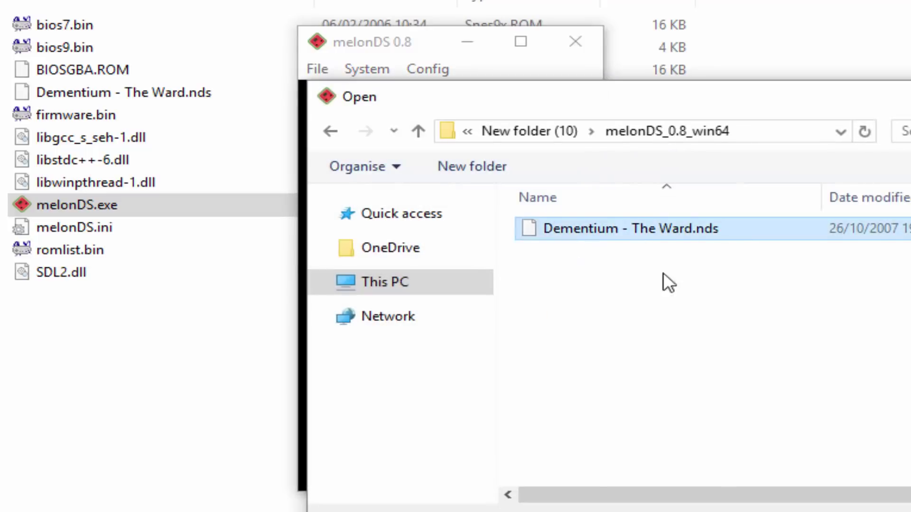
{"action": "double_click", "coordinate": [545, 232]}
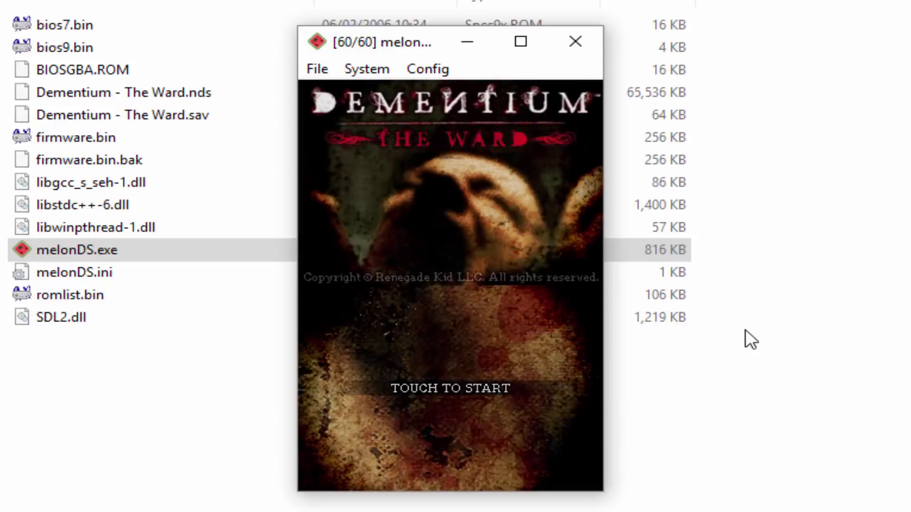
- Go past the game's title screen and start a new game in an empty save file
{"action": "left_click", "coordinate": [453, 357]}
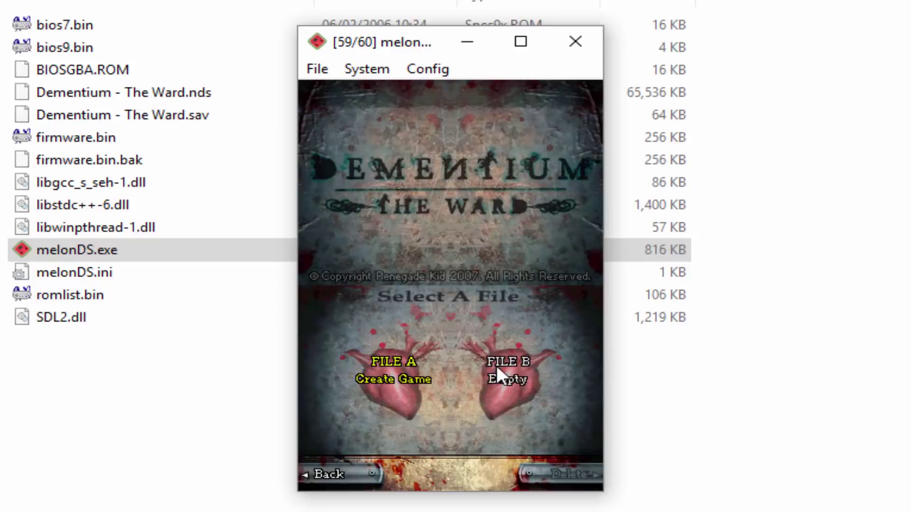
{"action": "left_click", "coordinate": [496, 365]}
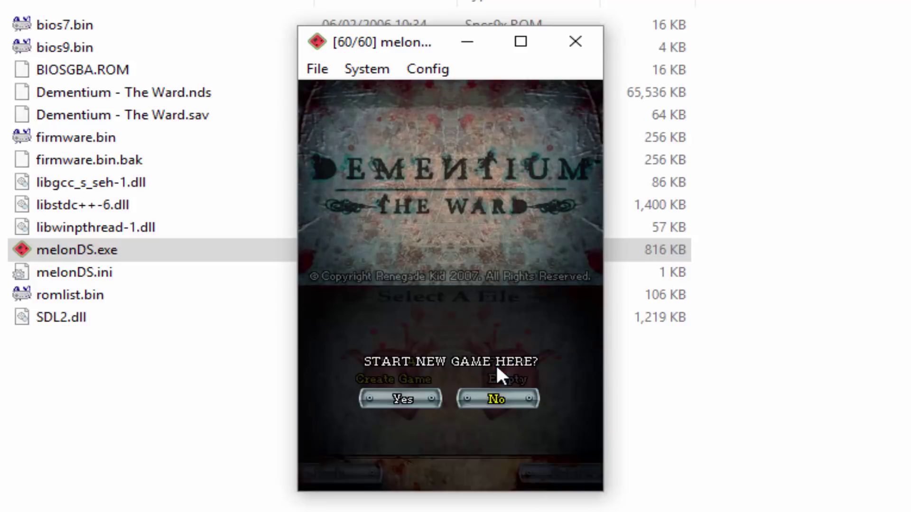
{"action": "key", "text": "x"}
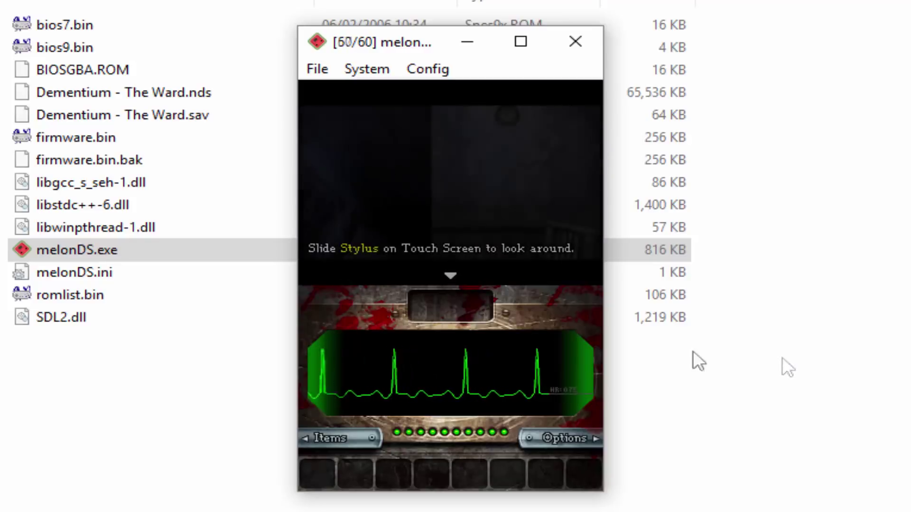
- Test the game controls by looking around the room and walking up to the door
{"action": "left_click_drag", "start_coordinate": [463, 359], "coordinate": [457, 379]}
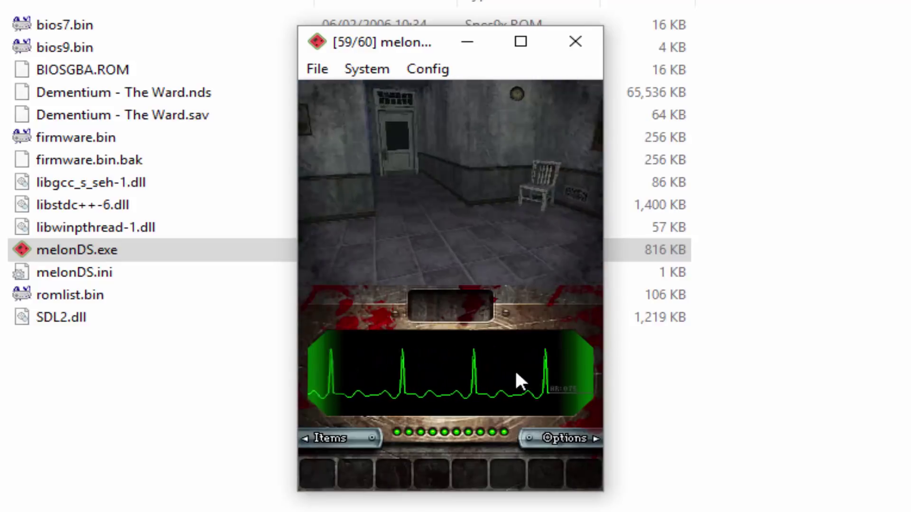
{"action": "left_click_drag", "start_coordinate": [515, 373], "coordinate": [451, 362]}
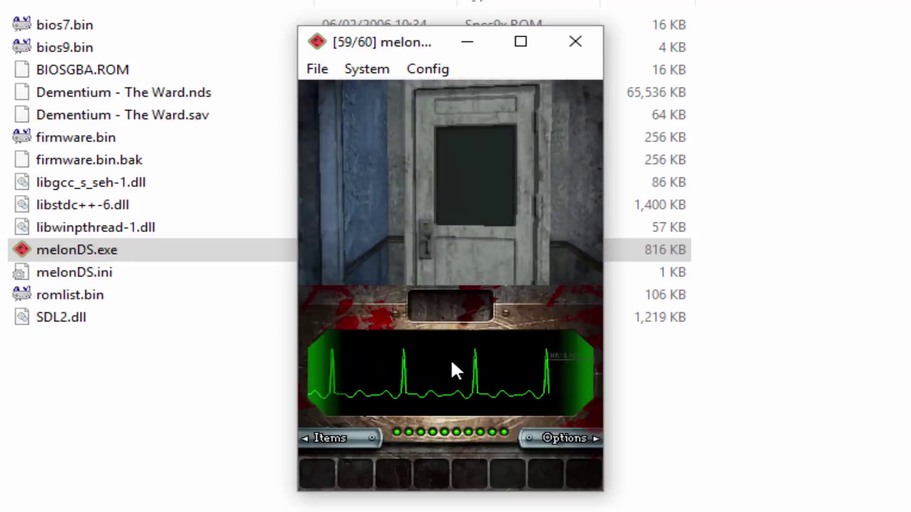
{"action": "key", "text": "Up"}
{"action": "left_click", "coordinate": [453, 319]}
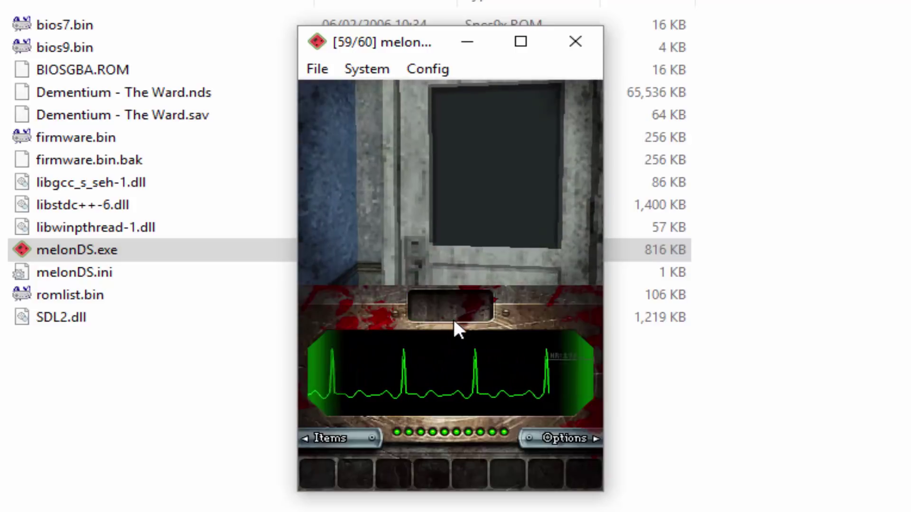